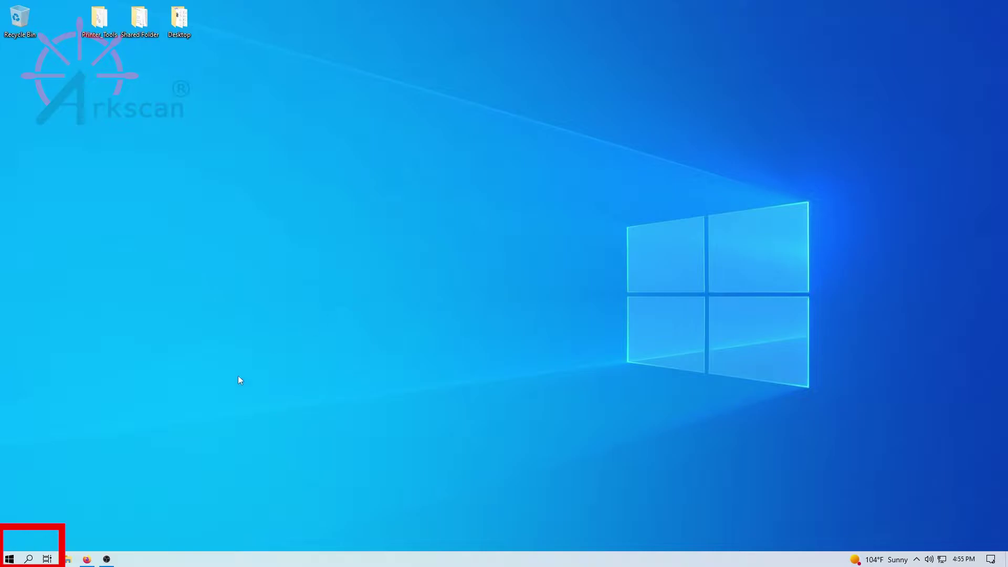
Open Arkscan 2054A Printing preferences via Windows Search and Printers & scanners
left_click(28, 558)
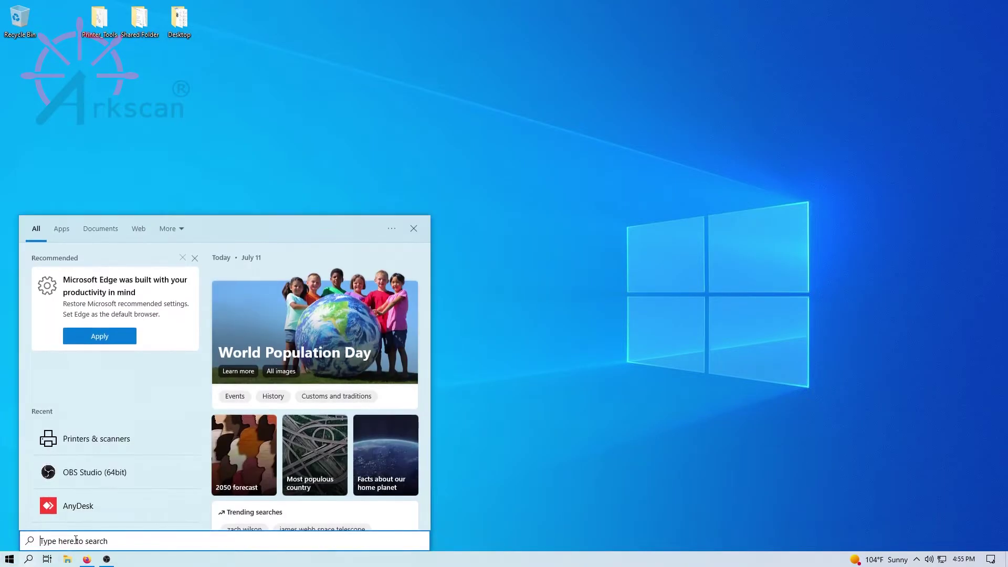
type("printers")
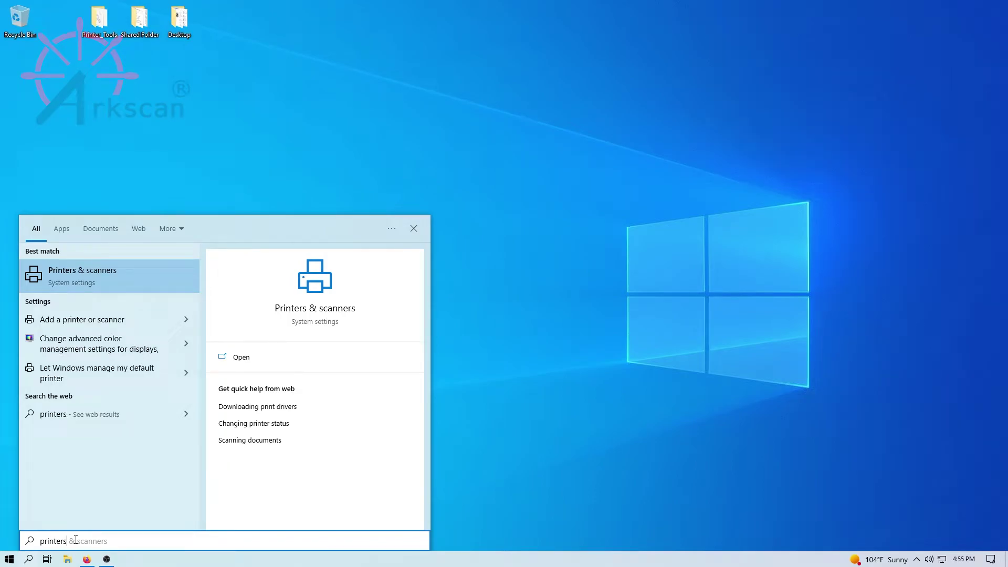
left_click(144, 279)
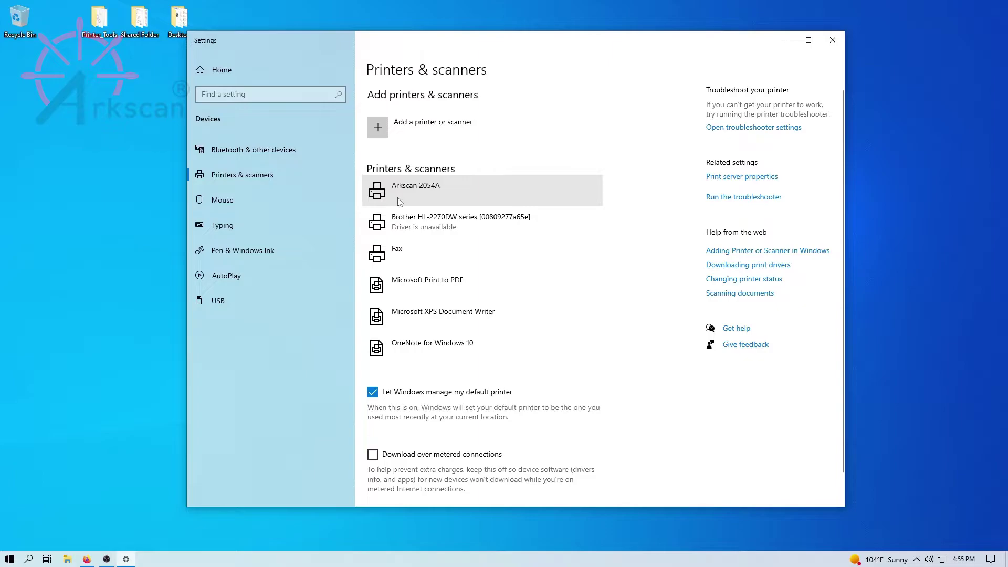
left_click(412, 192)
left_click(505, 224)
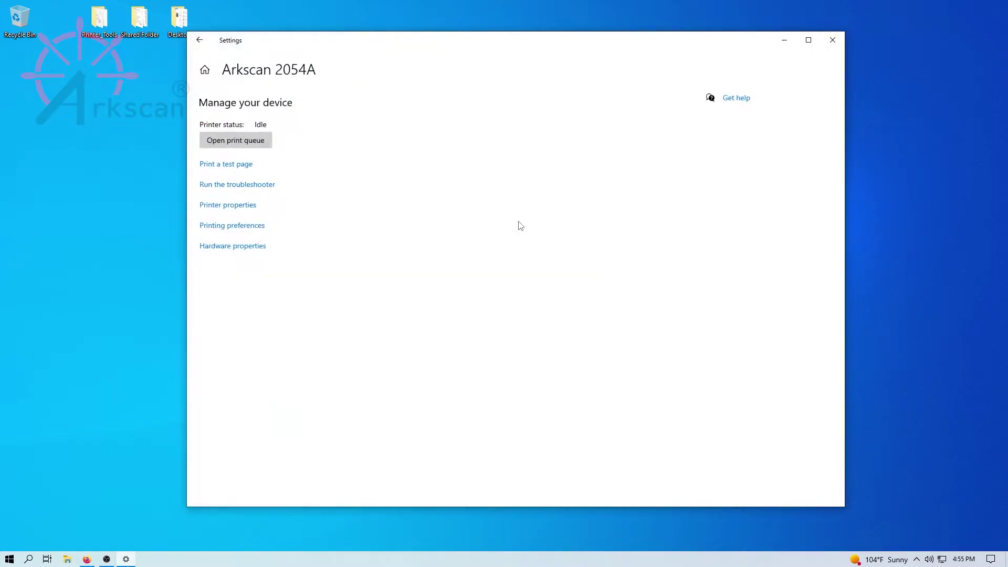
left_click(251, 226)
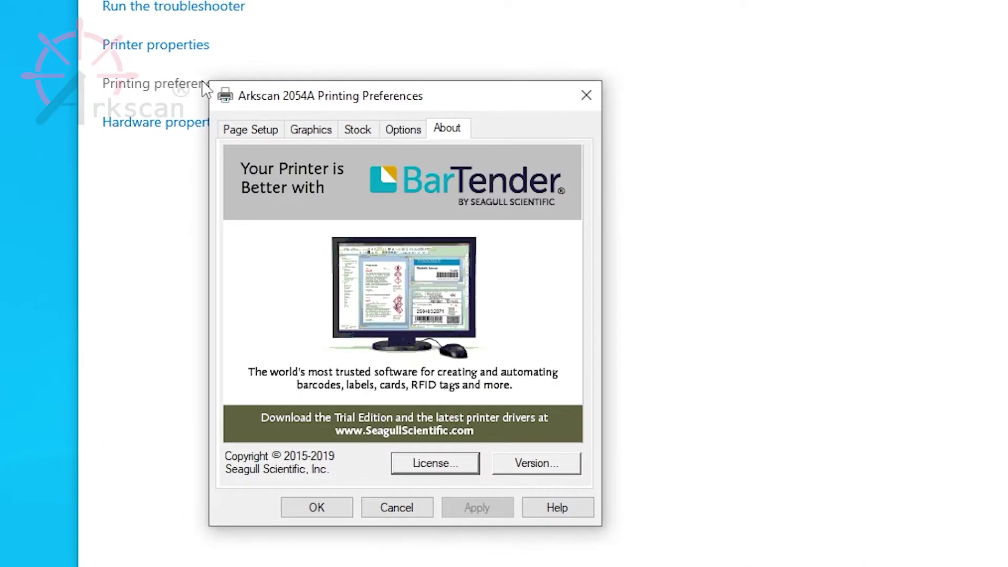
On Page Setup, review the existing Stock Name sizes and start a new stock
left_click(264, 138)
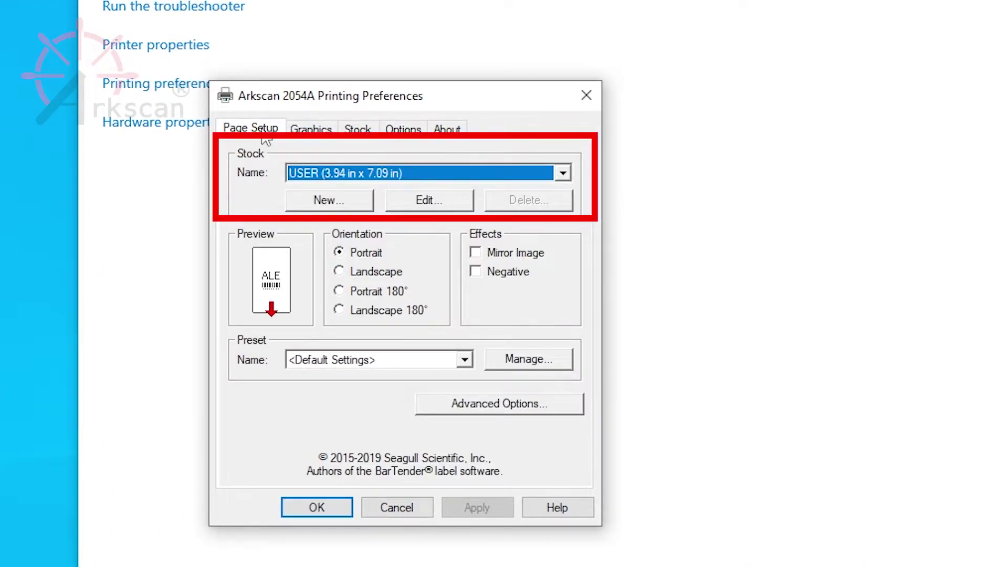
left_click(562, 174)
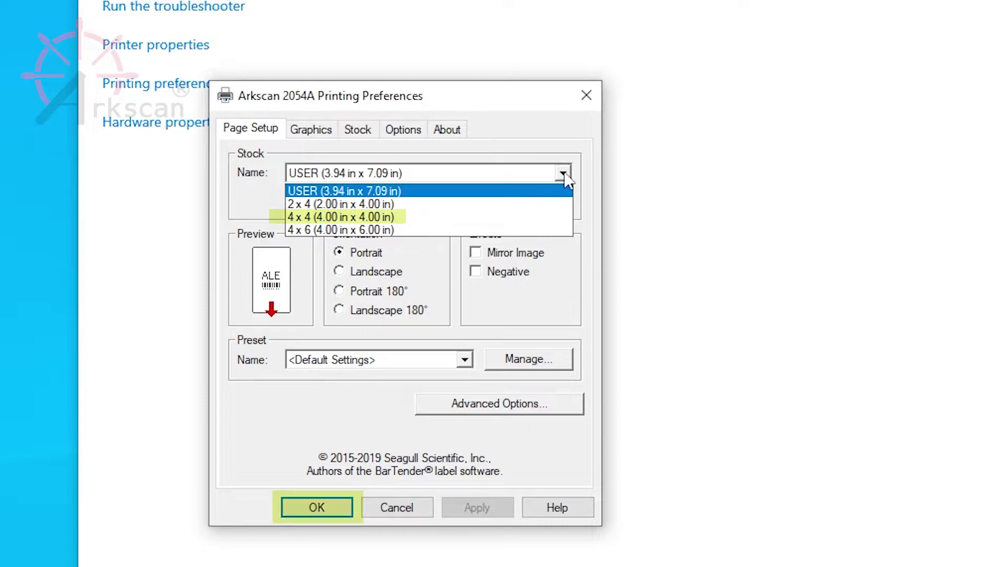
left_click(564, 175)
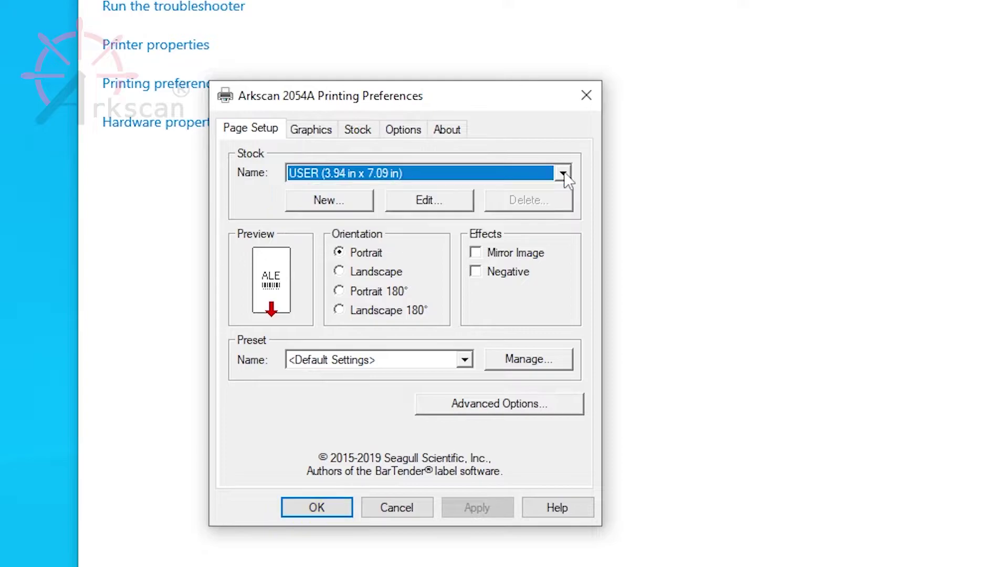
left_click(322, 200)
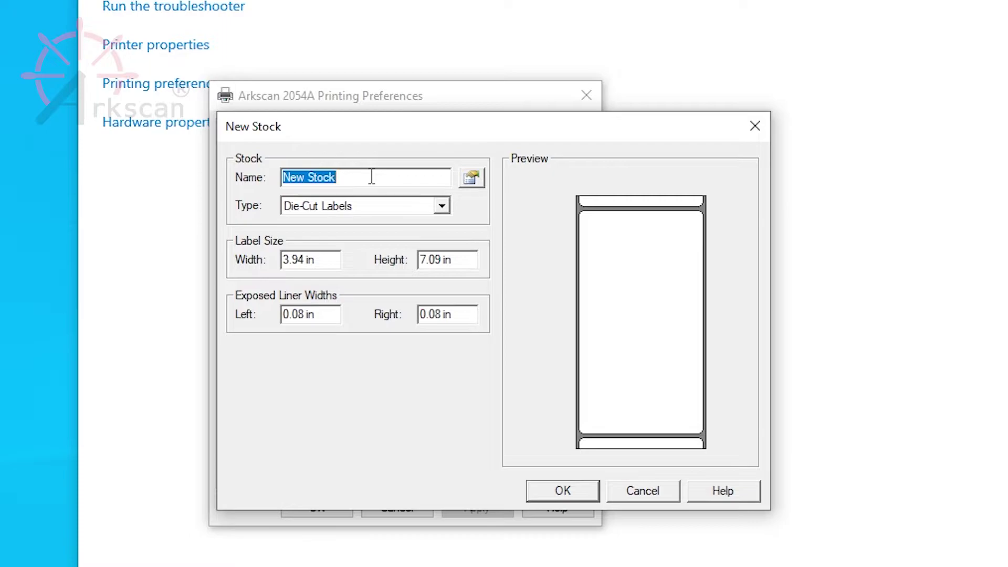
type("2.25")
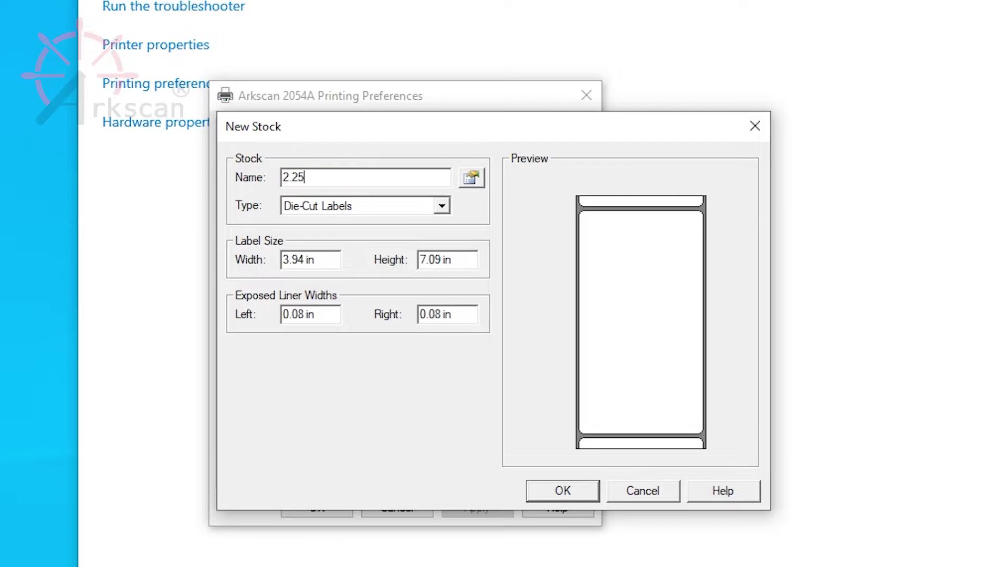
type(" x ")
type("1.25")
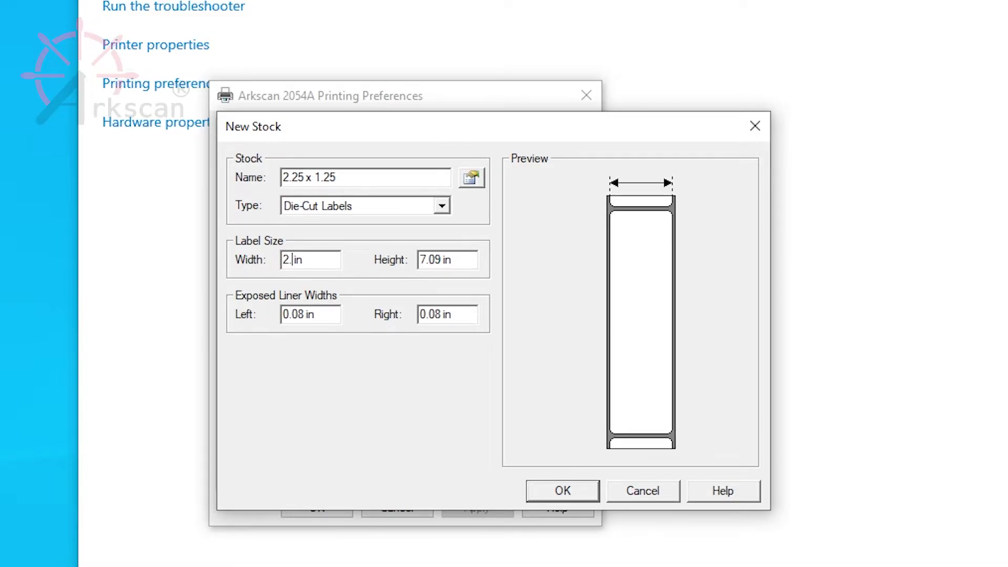
type("25")
Replace the height value and save the new 2.25 x 1.25 stock
left_click_drag(443, 260, 415, 262)
type("1.25")
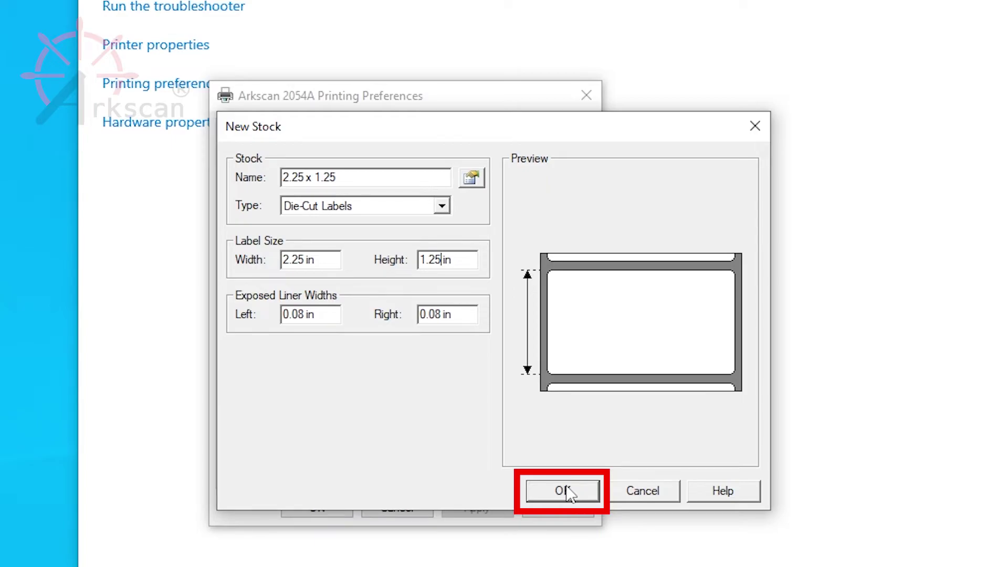
left_click(566, 491)
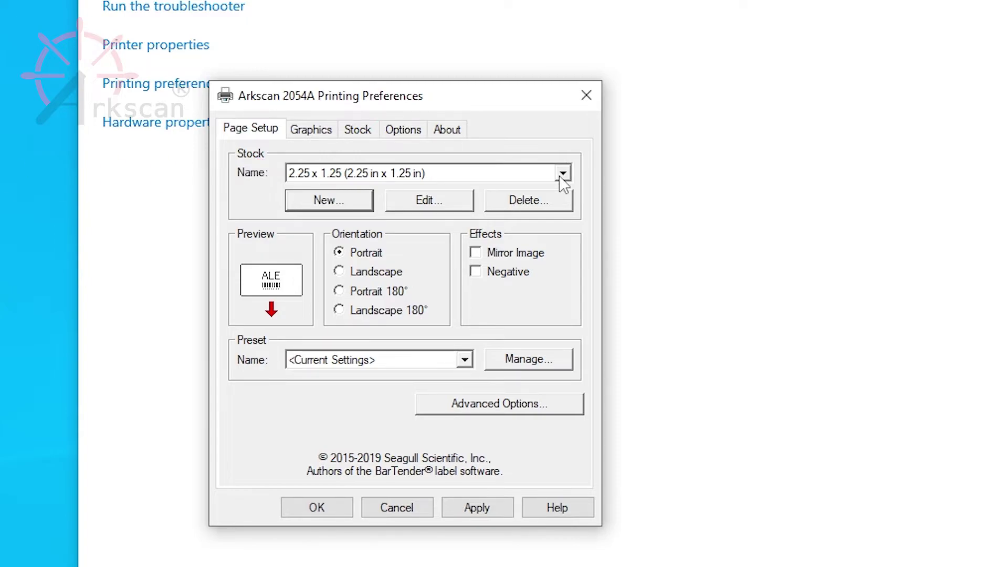
Select 2.25 x 1.25 (2.25 in x 1.25 in) from the Stock Name list
left_click(562, 173)
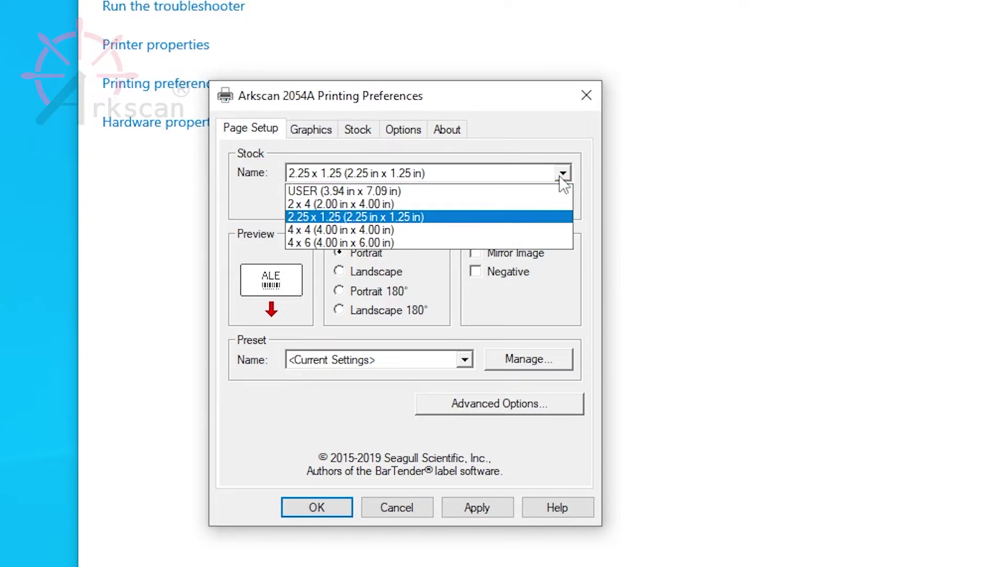
left_click(476, 221)
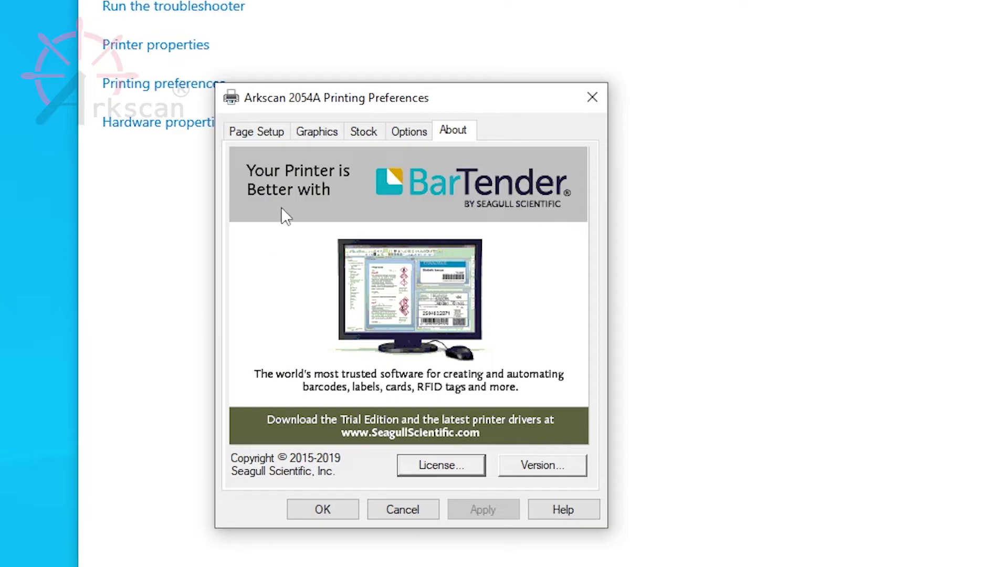
Switch the Page Setup stock to 4 x 6, apply it, and close Printing Preferences
left_click(269, 130)
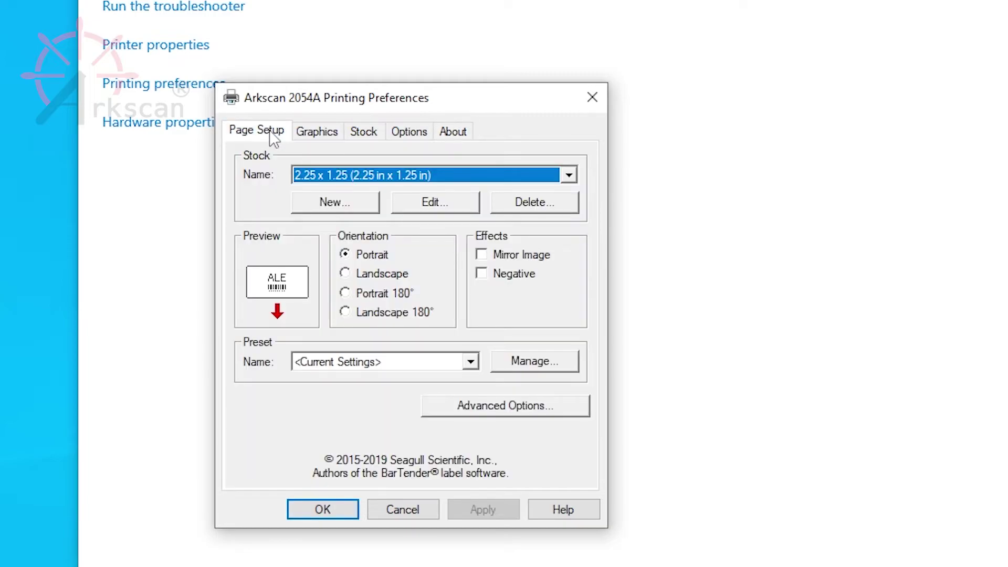
left_click(539, 173)
left_click(424, 239)
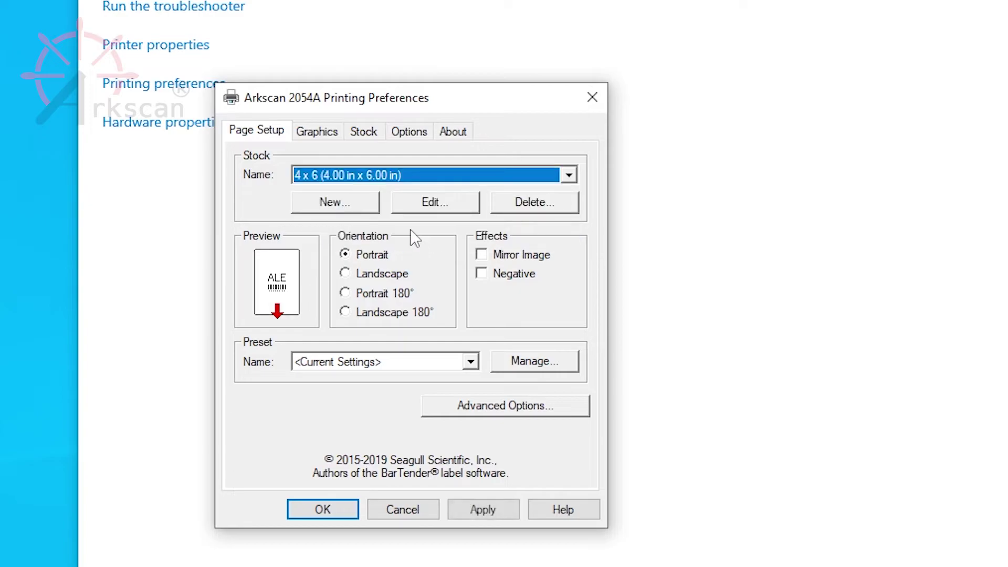
left_click(496, 509)
left_click(323, 512)
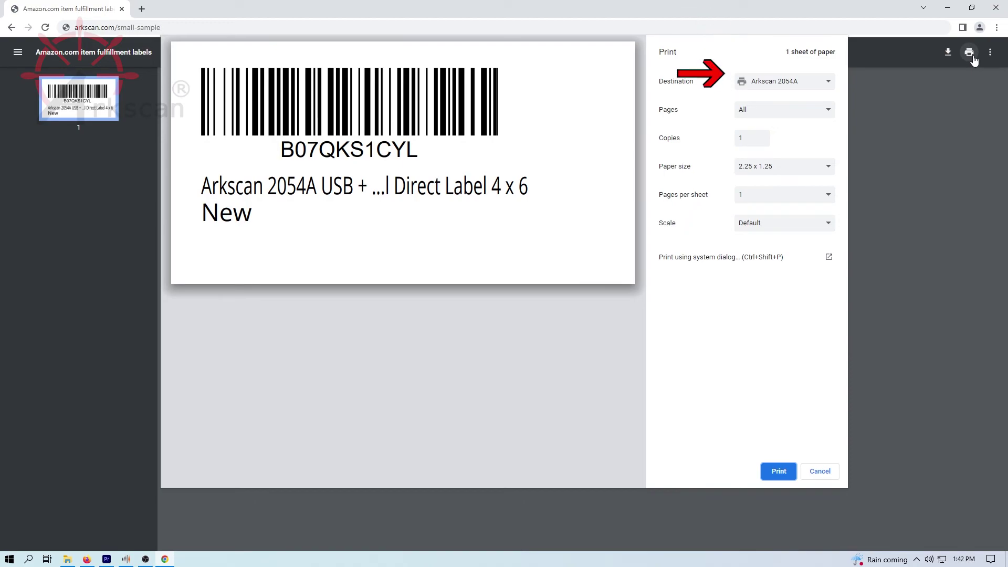
Keep Arkscan 2054A and 2.25 x 1.25 paper, and scale to fit printable area
left_click(828, 85)
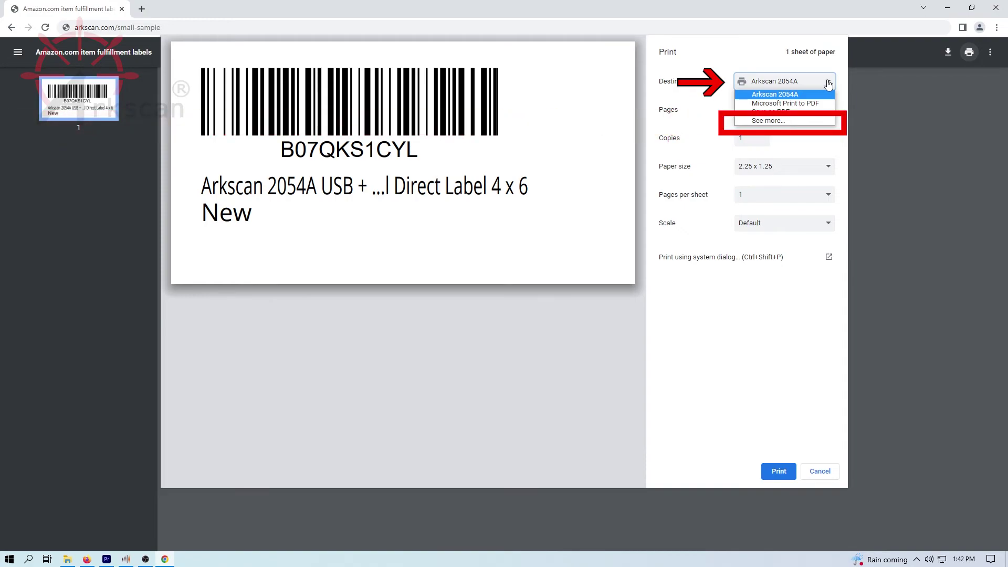
left_click(829, 84)
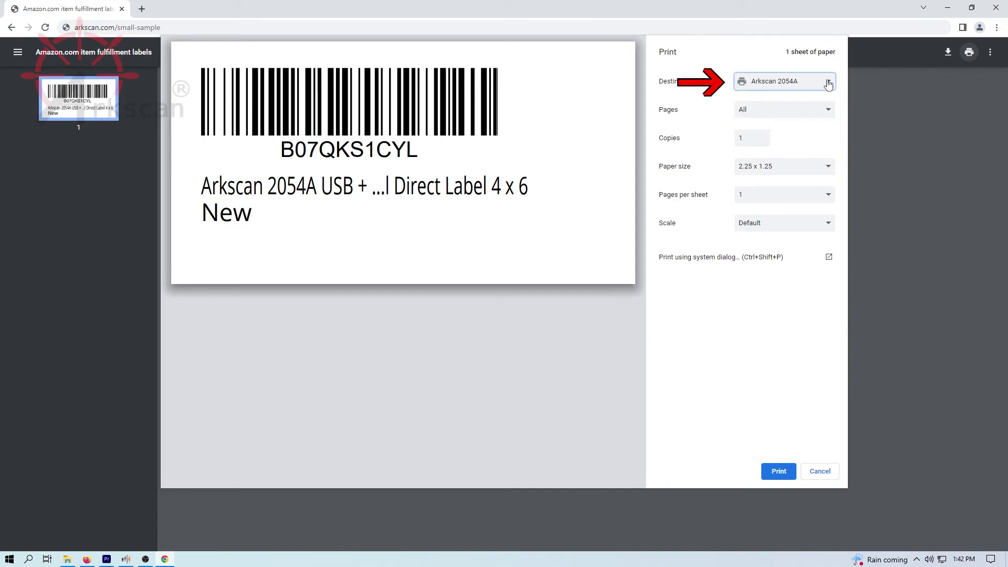
left_click(830, 170)
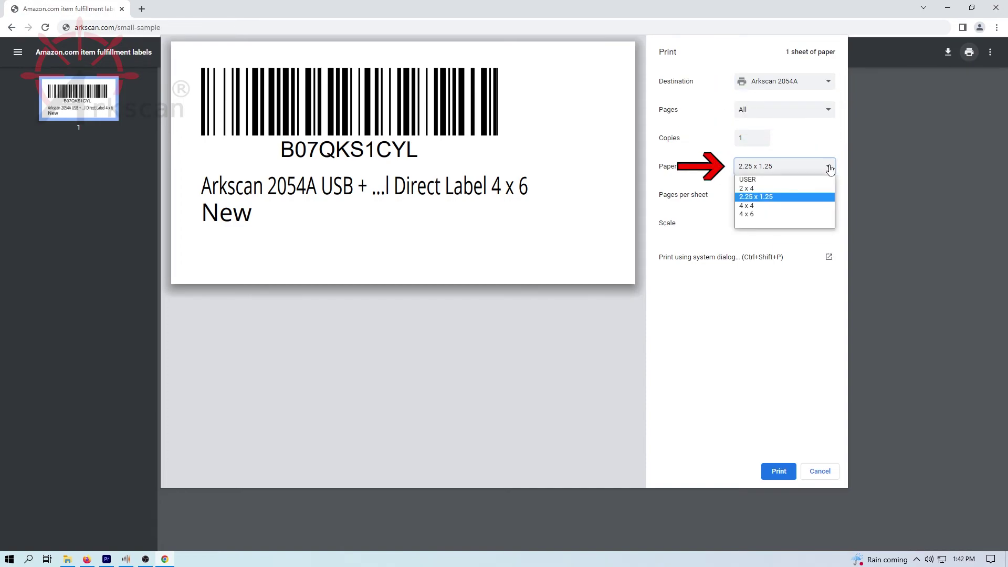
left_click(830, 170)
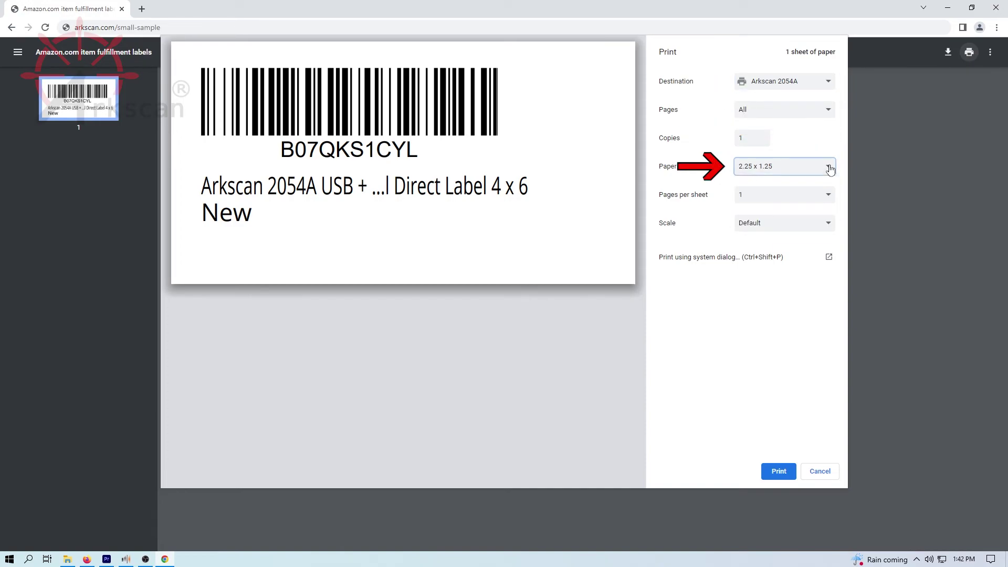
left_click(812, 224)
left_click(805, 244)
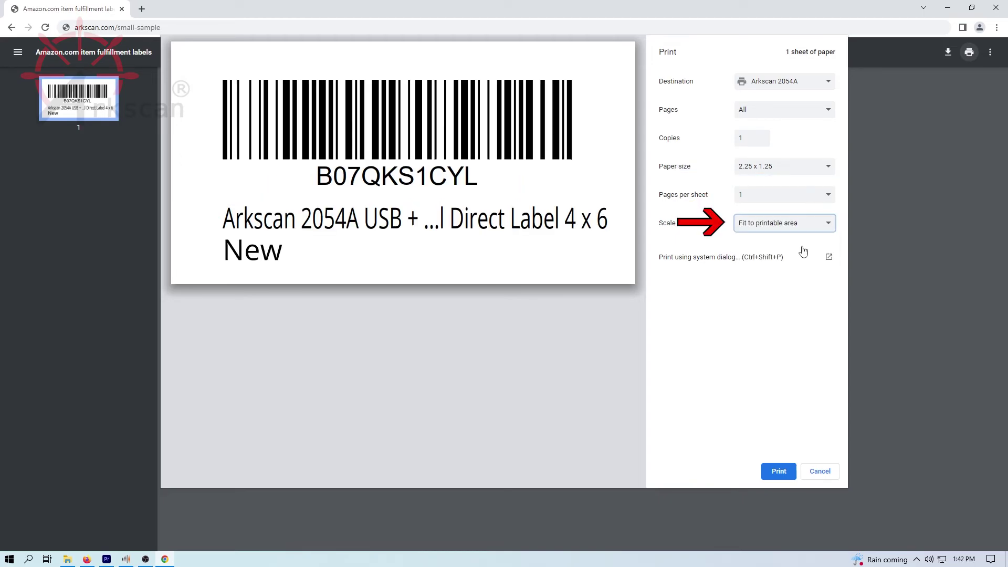